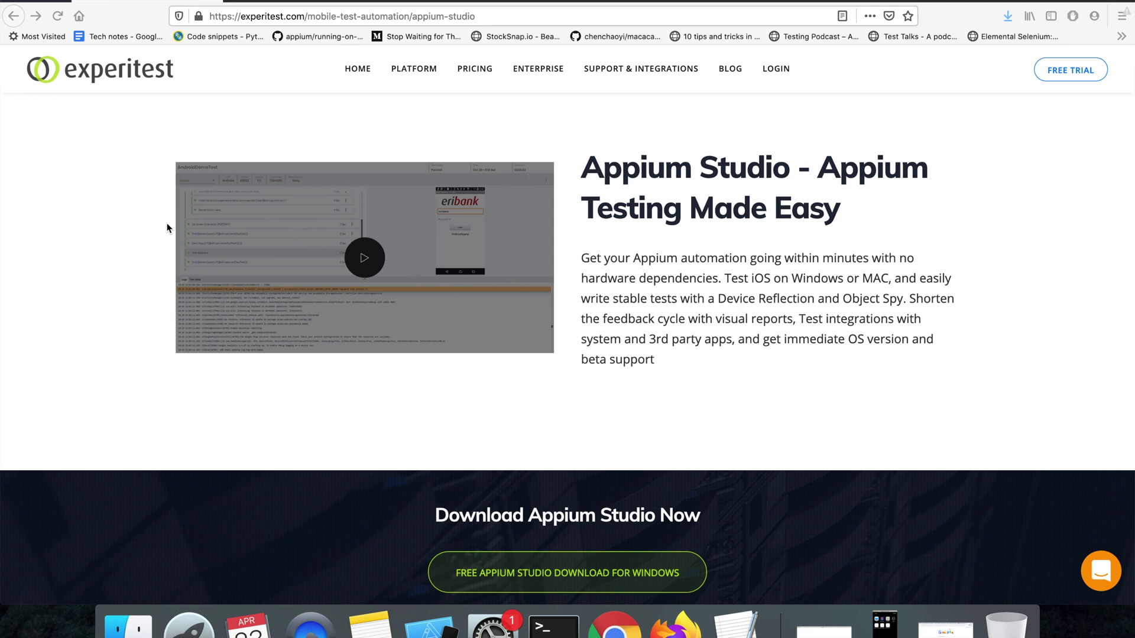
{"action": "scroll", "coordinate": [167, 228], "scroll_direction": "down", "scroll_amount": 3}
{"action": "scroll", "coordinate": [166, 228], "scroll_direction": "up", "scroll_amount": 3}
- Open the Free Appium Studio Download for Mac form, then hide Firefox with Cmd+H
{"action": "left_click", "coordinate": [503, 15]}
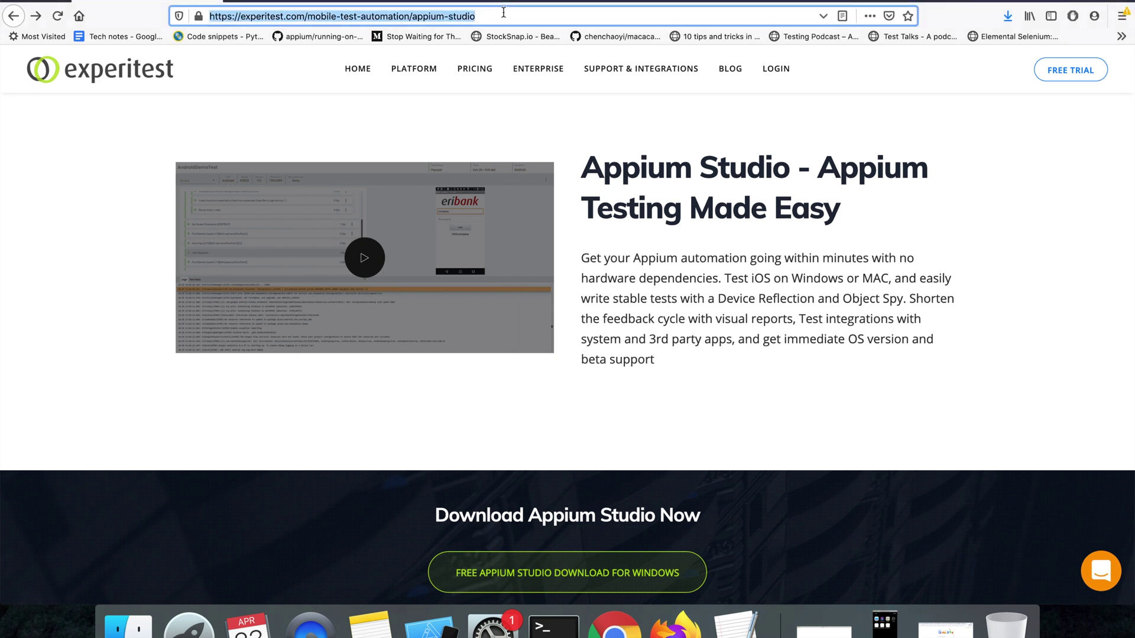
{"action": "scroll", "coordinate": [665, 290], "scroll_direction": "down", "scroll_amount": 3}
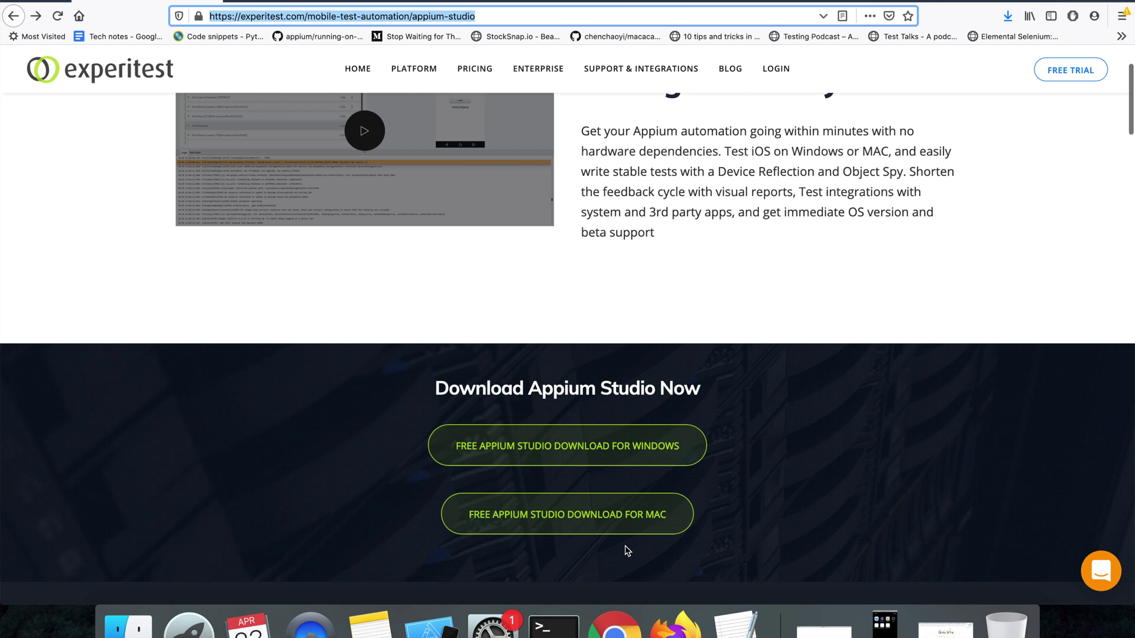
{"action": "left_click", "coordinate": [550, 519]}
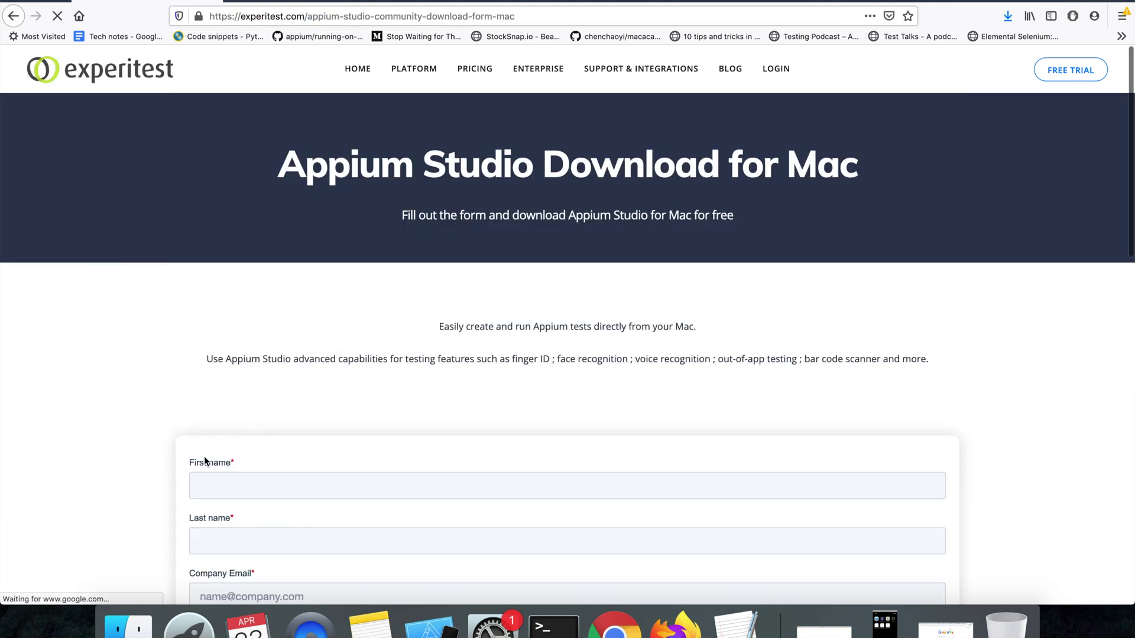
{"action": "scroll", "coordinate": [204, 458], "scroll_direction": "down", "scroll_amount": 3}
{"action": "scroll", "coordinate": [90, 477], "scroll_direction": "down", "scroll_amount": 3}
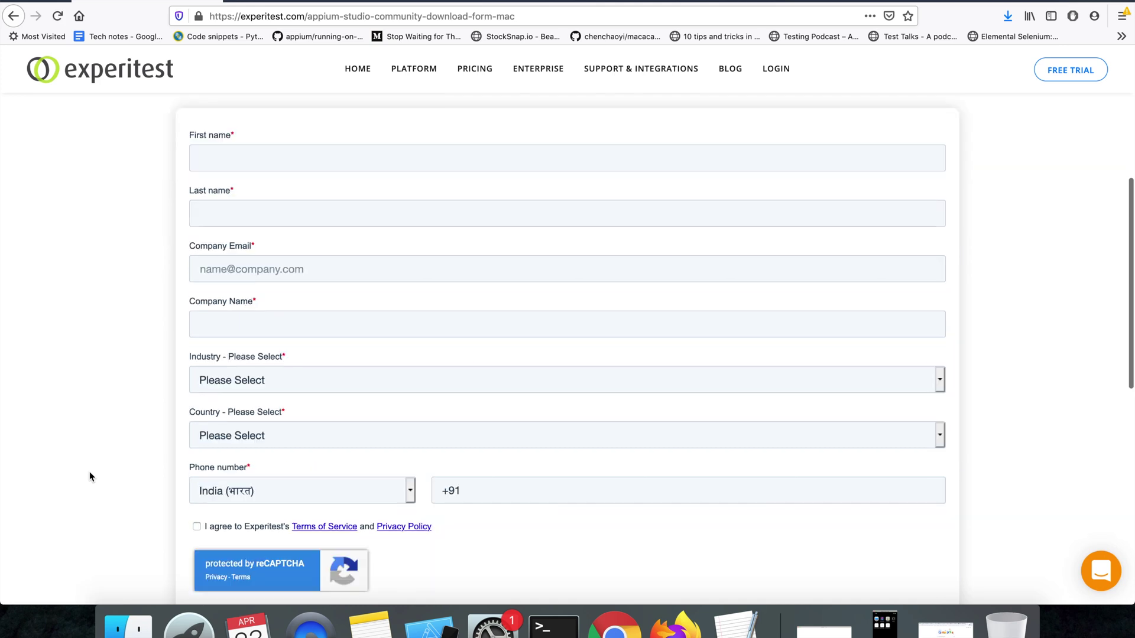
{"action": "scroll", "coordinate": [90, 478], "scroll_direction": "down", "scroll_amount": 3}
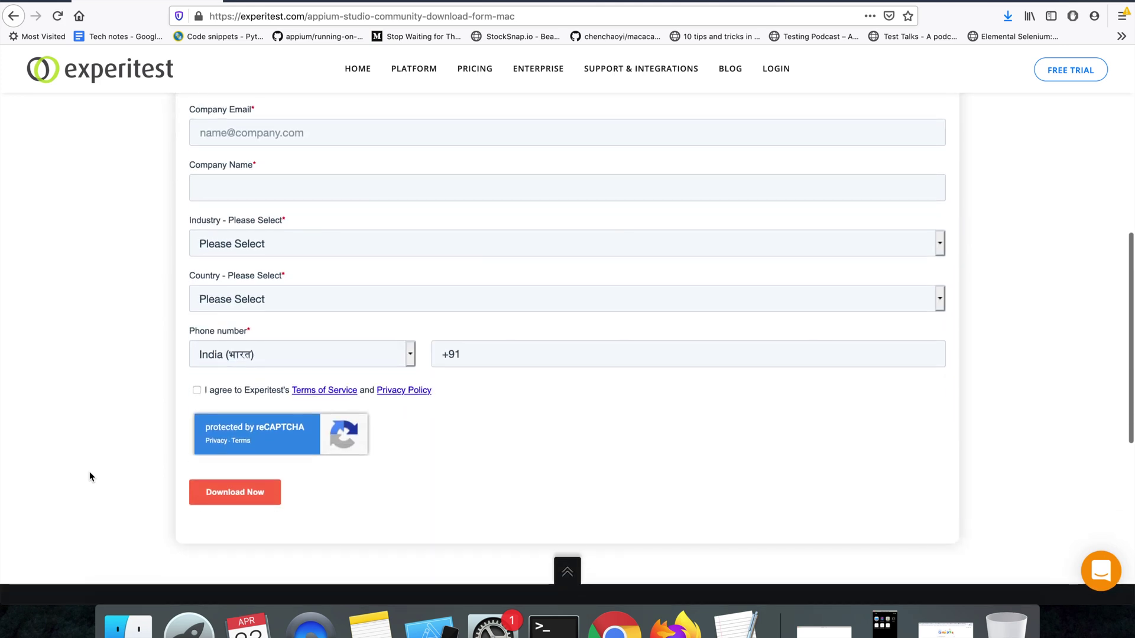
{"action": "scroll", "coordinate": [90, 478], "scroll_direction": "up", "scroll_amount": 10}
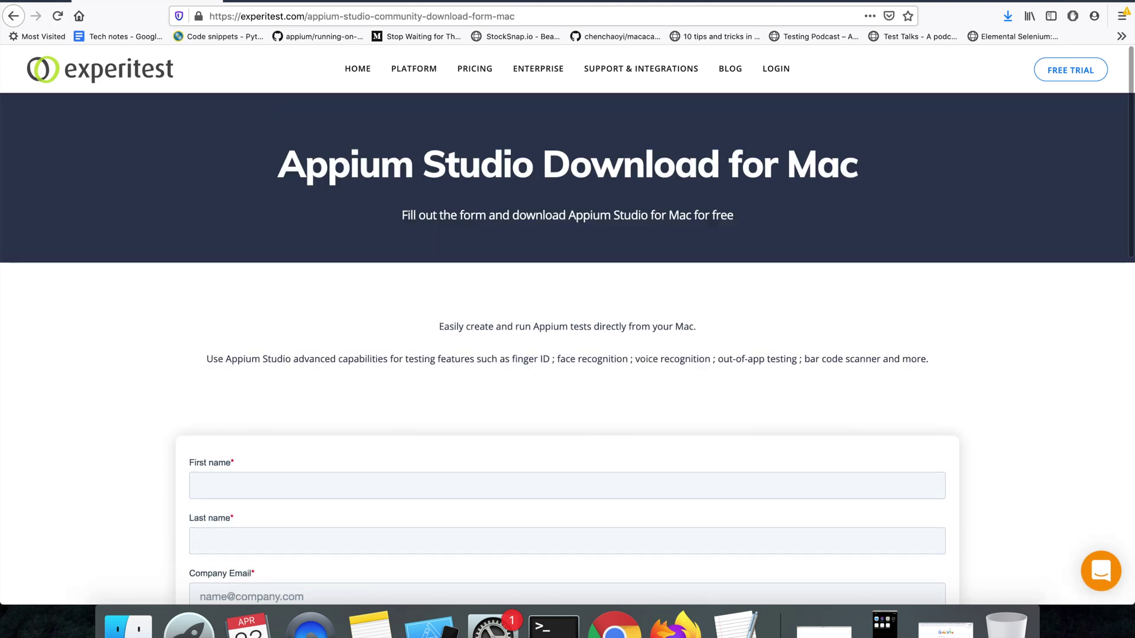
{"action": "key", "text": "super+h"}
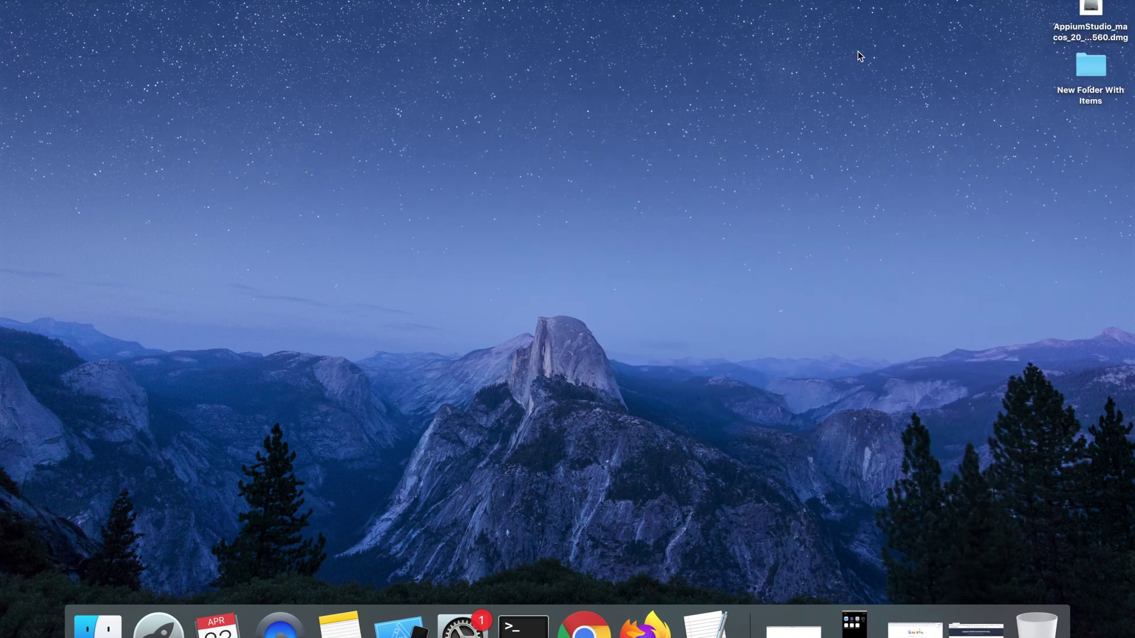
- Run AppiumStudio Installer from the mounted .dmg and finish with Run AppiumStudio ticked
{"action": "left_click", "coordinate": [1093, 7]}
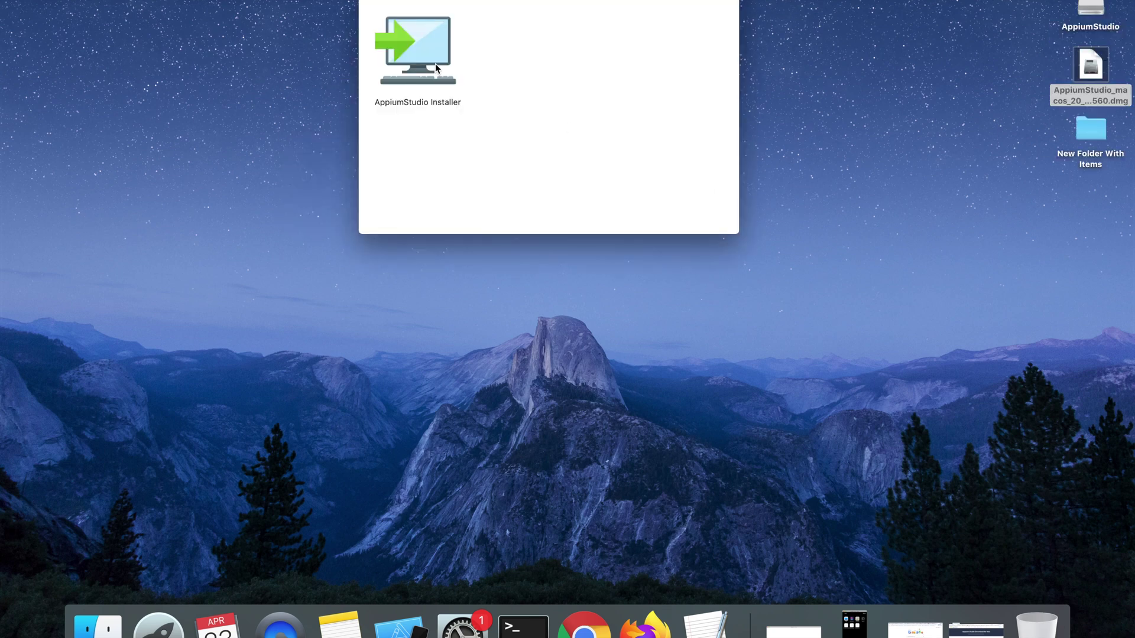
{"action": "left_click", "coordinate": [423, 55]}
{"action": "left_click_drag", "start_coordinate": [488, 5], "coordinate": [486, 62]}
{"action": "double_click", "coordinate": [406, 127]}
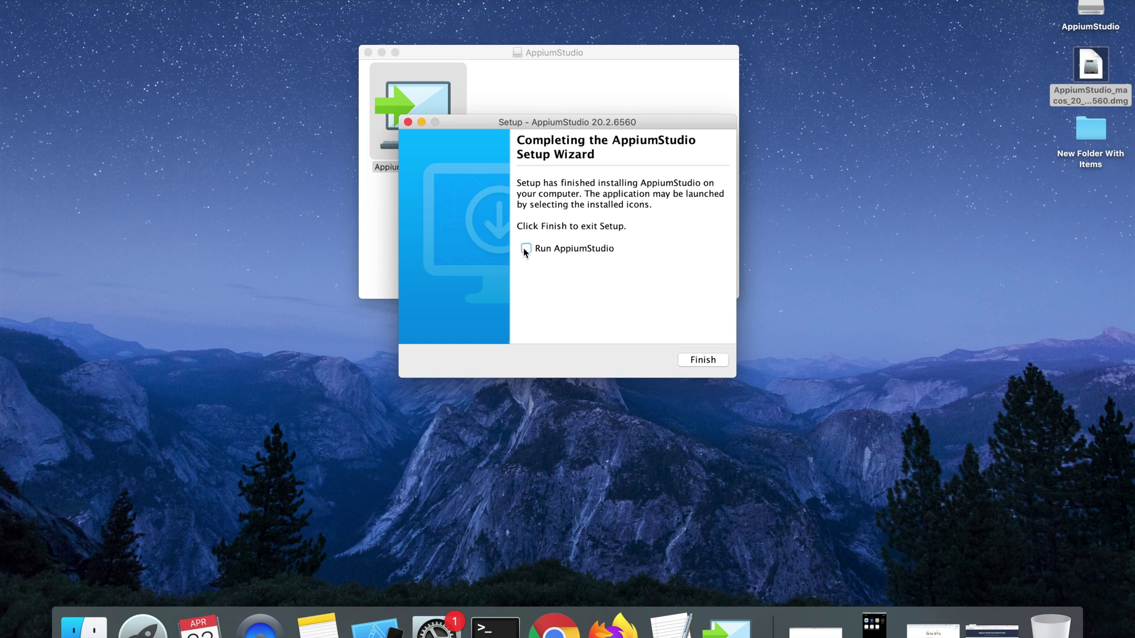
{"action": "left_click", "coordinate": [526, 248]}
{"action": "left_click", "coordinate": [710, 361]}
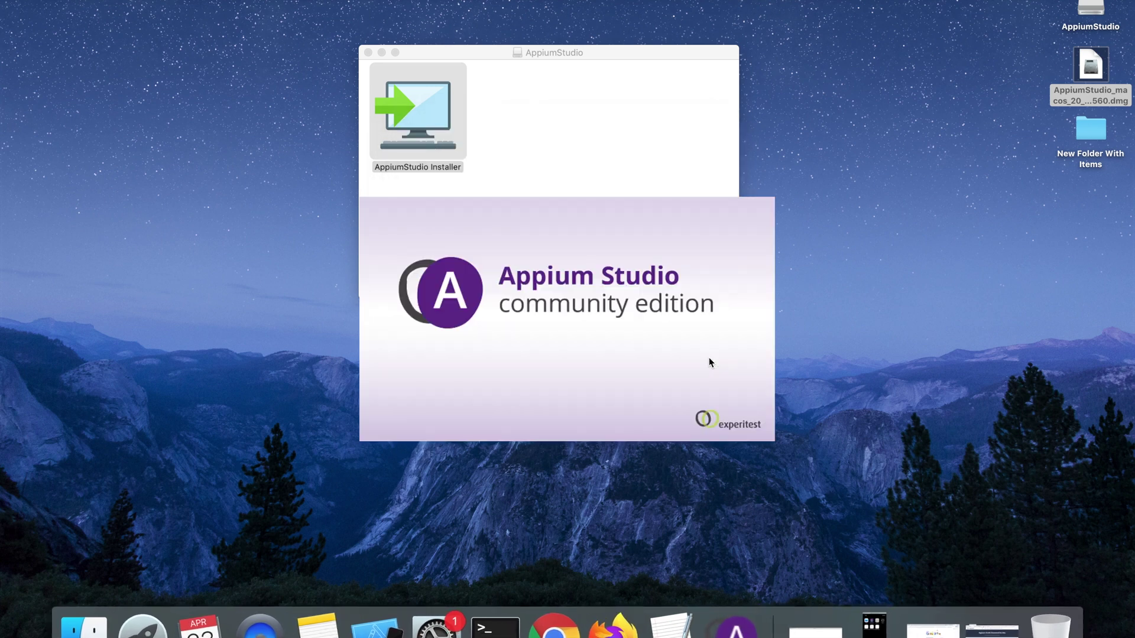
- Close the disk image, allow incoming connections, and enlarge and reposition the Appium Studio window
{"action": "left_click", "coordinate": [369, 52]}
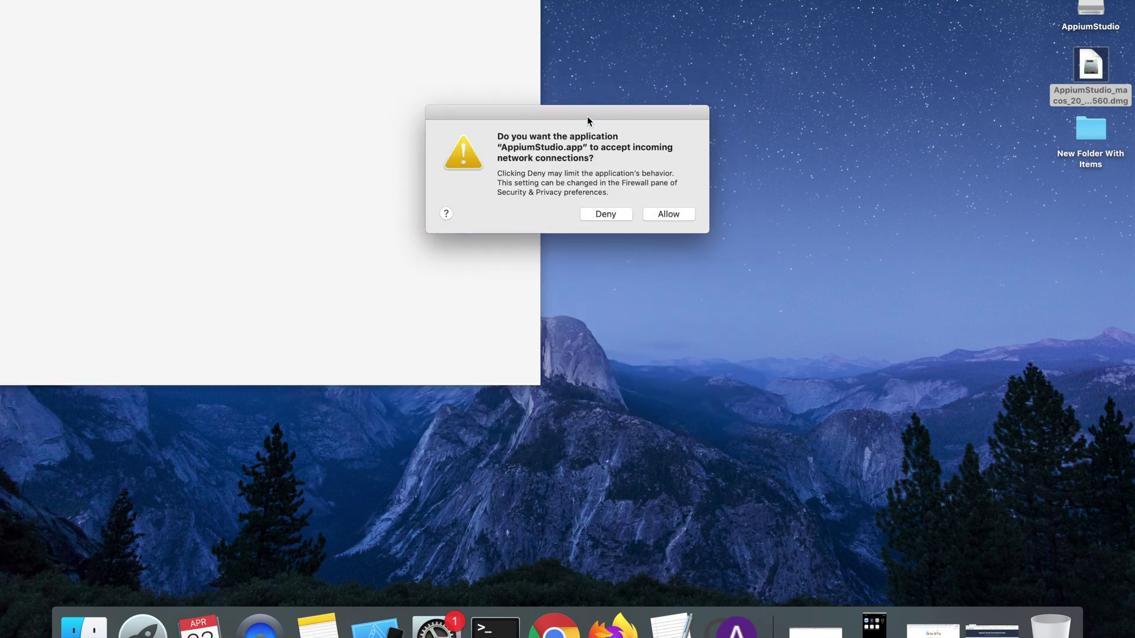
{"action": "left_click", "coordinate": [668, 214]}
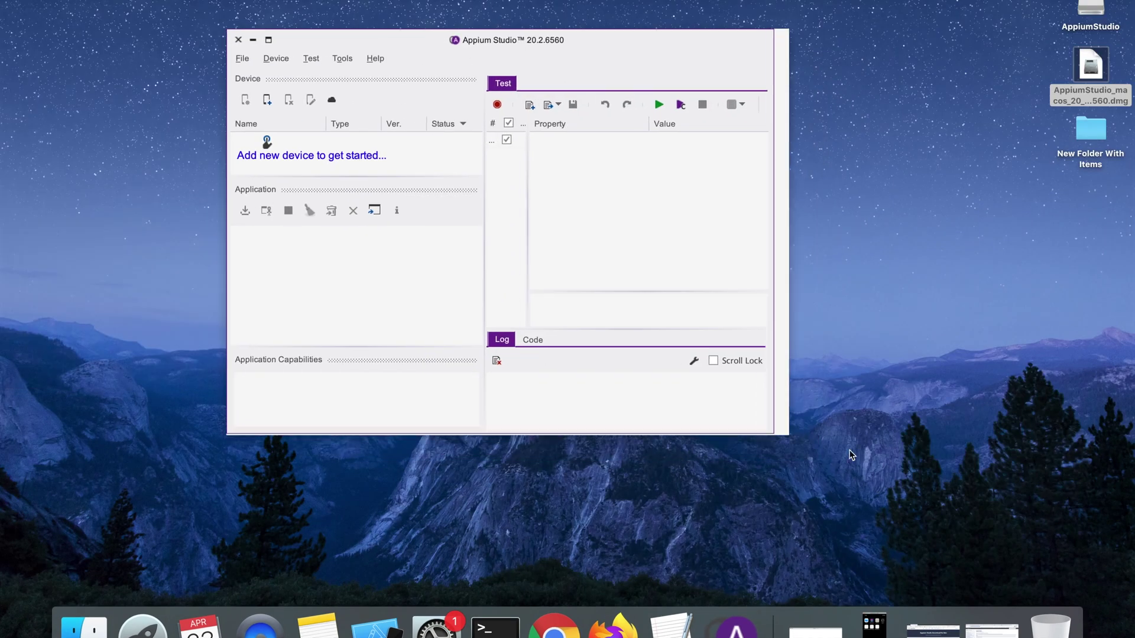
{"action": "left_click_drag", "start_coordinate": [865, 463], "coordinate": [969, 498]}
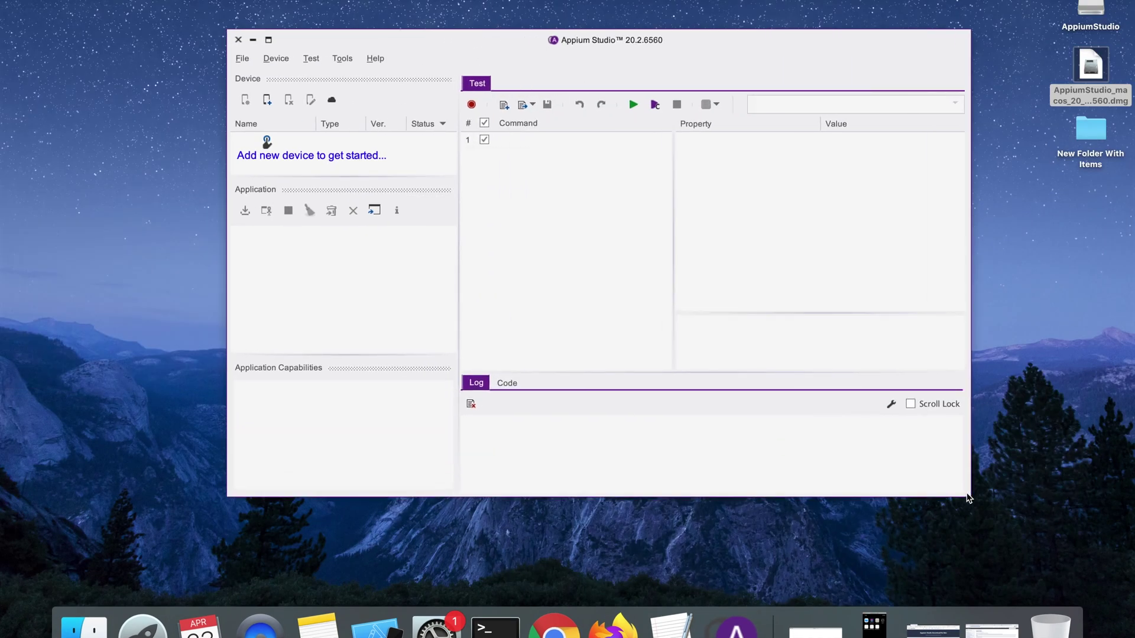
{"action": "mouse_move", "coordinate": [626, 44]}
{"action": "left_mouse_down"}
{"action": "mouse_move", "coordinate": [666, 45]}
{"action": "mouse_move", "coordinate": [588, 32]}
{"action": "left_mouse_up"}
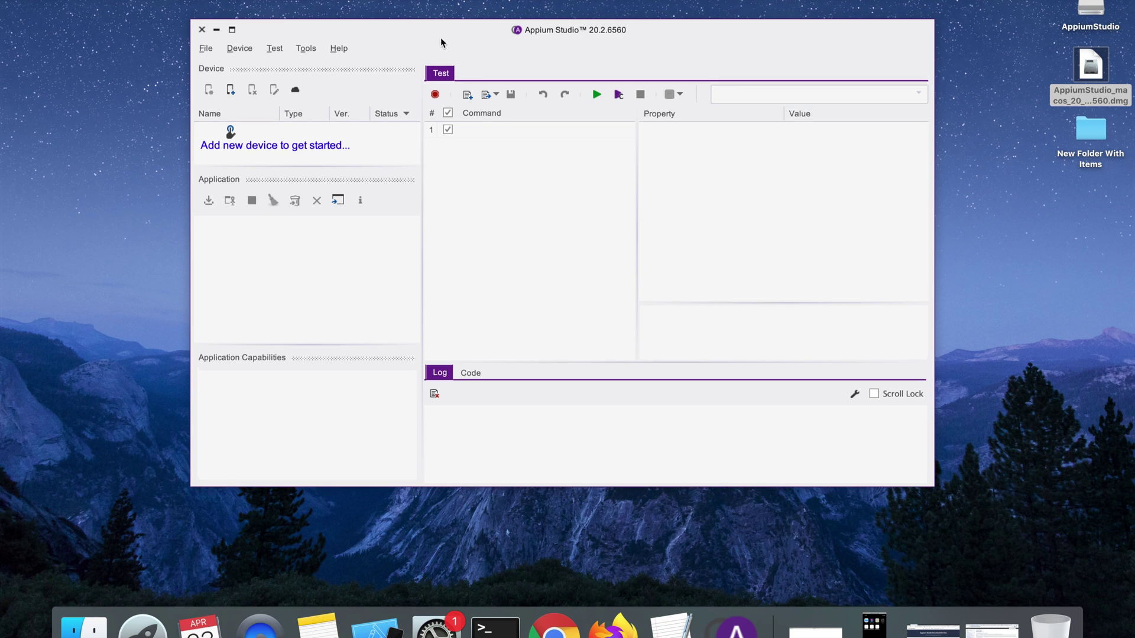
{"action": "left_click_drag", "start_coordinate": [436, 39], "coordinate": [397, 36]}
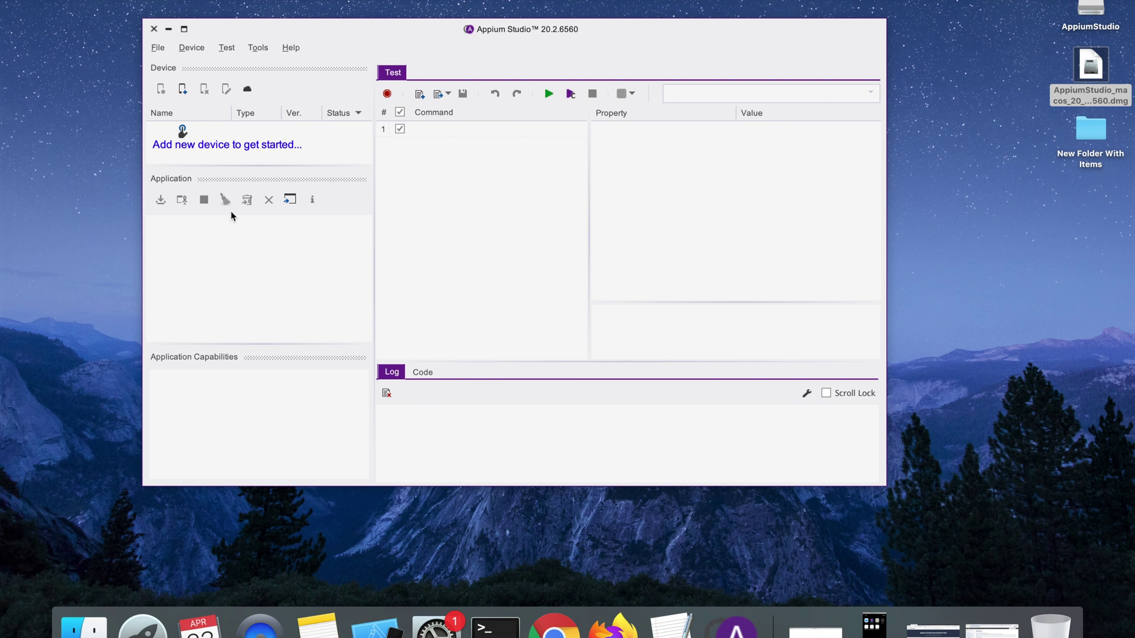
- Add an Android device, keeping the detected name SM-G973F
{"action": "left_click", "coordinate": [182, 89]}
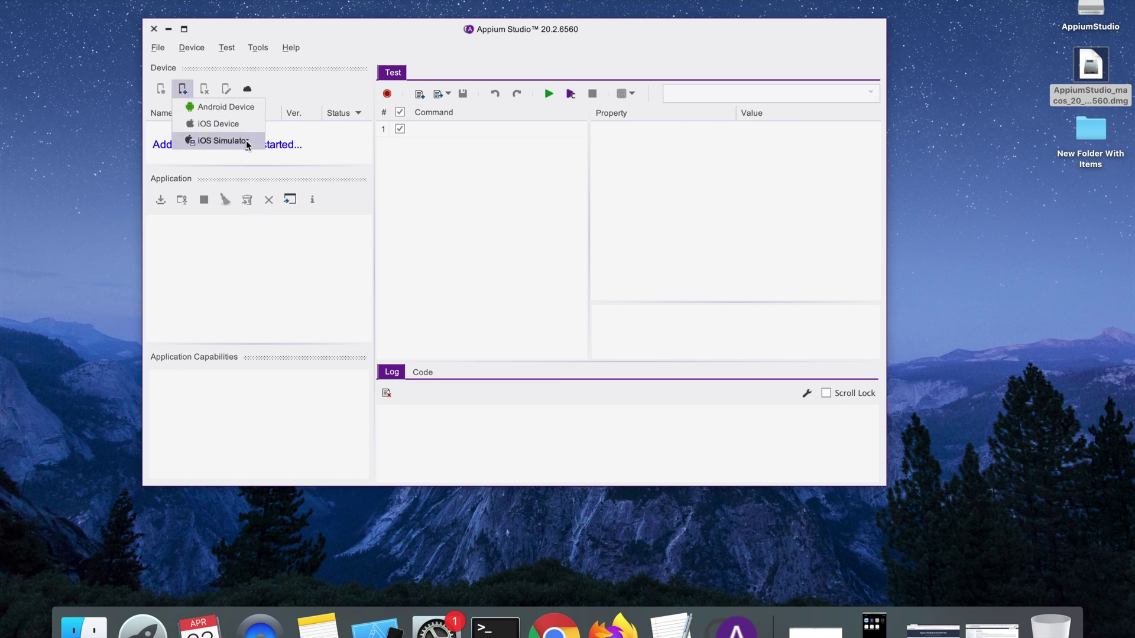
{"action": "left_click", "coordinate": [225, 107]}
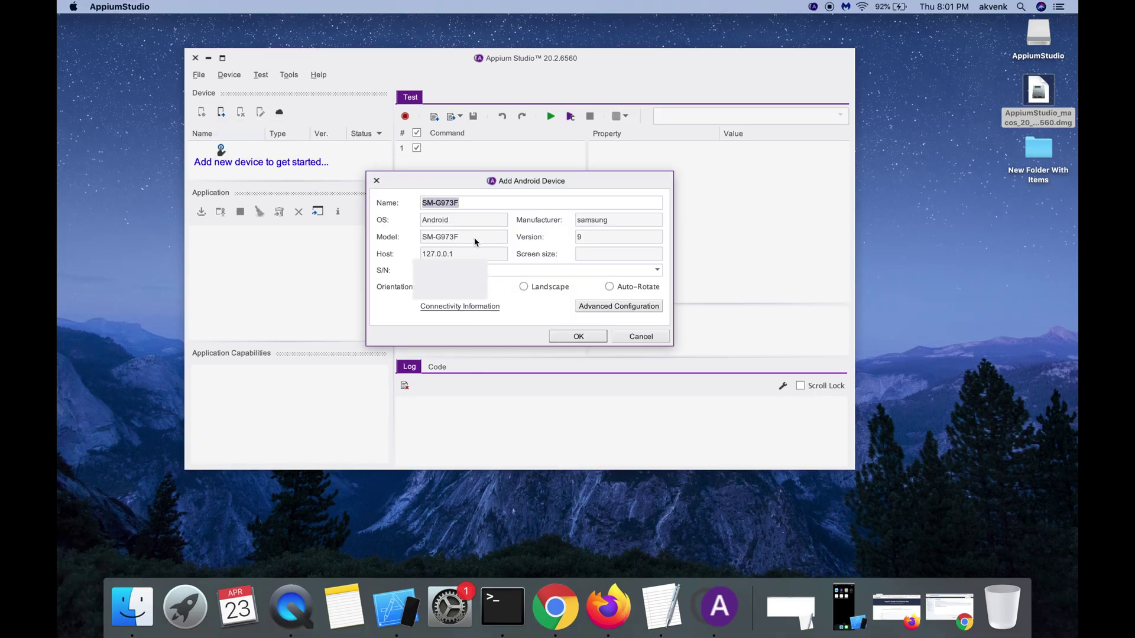
{"action": "left_click", "coordinate": [472, 202]}
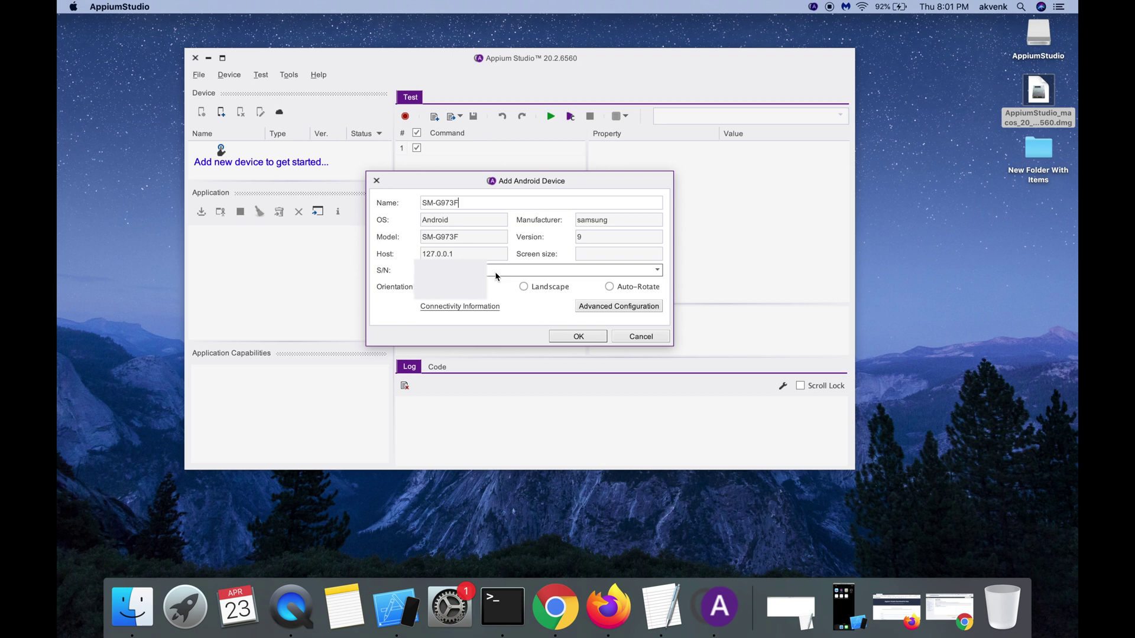
{"action": "left_click", "coordinate": [590, 341]}
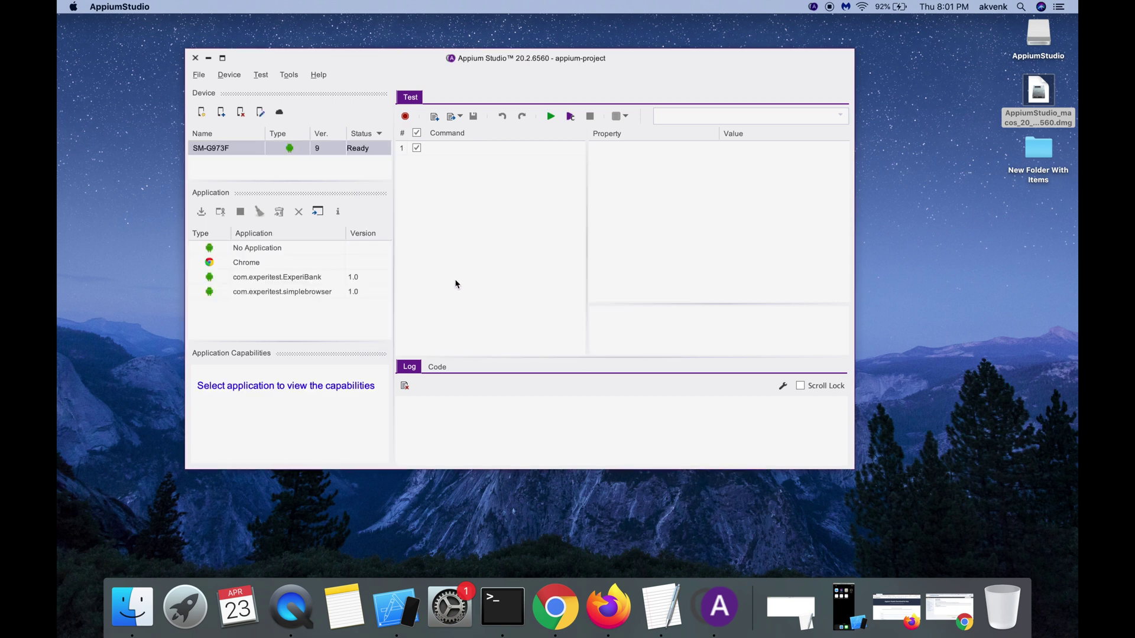